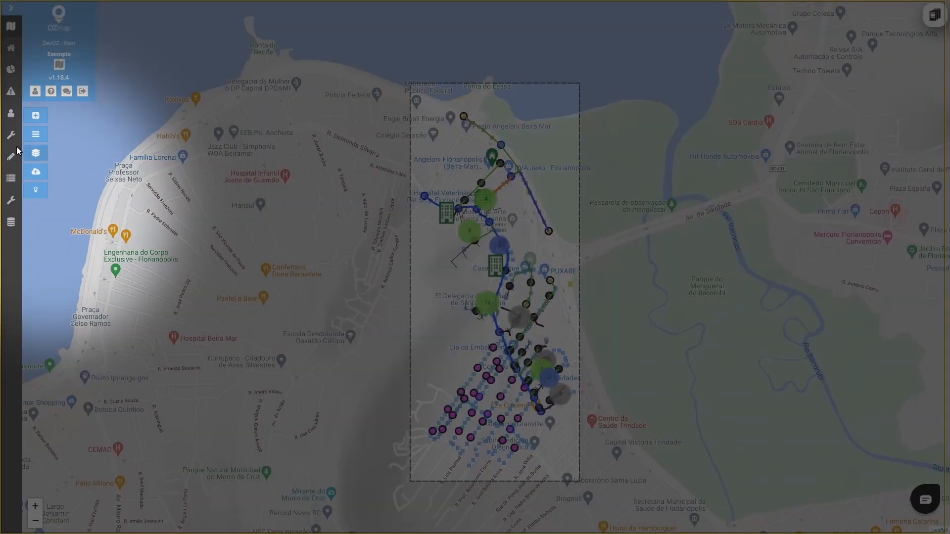
- Open the list of OLT types and check the default power per port of OLT 16S16P, leaving its details unsaved
mouse_move(9, 142)
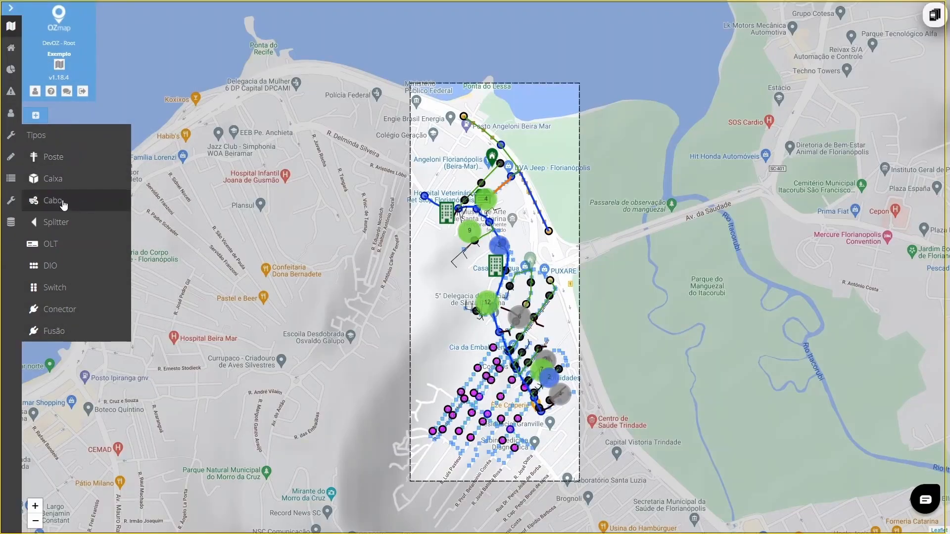
click(68, 246)
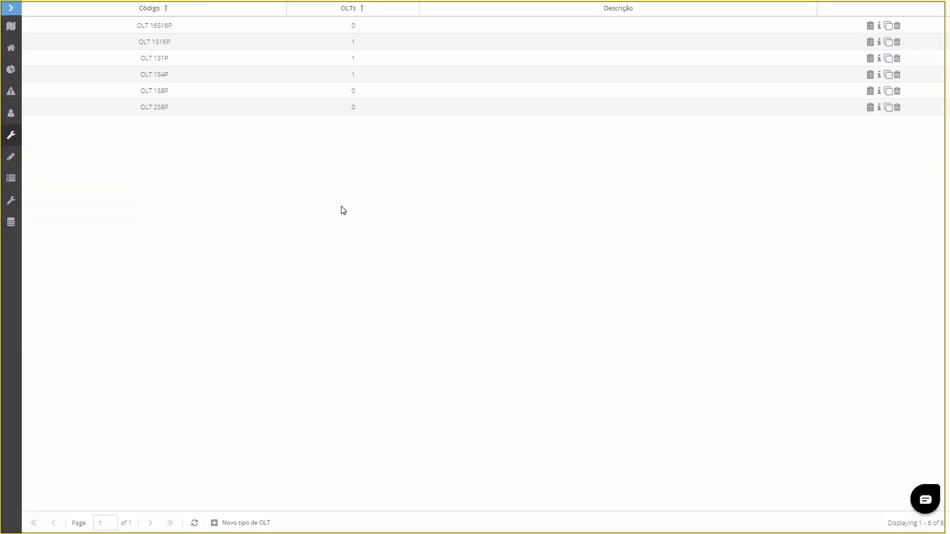
click(878, 107)
click(785, 127)
click(879, 25)
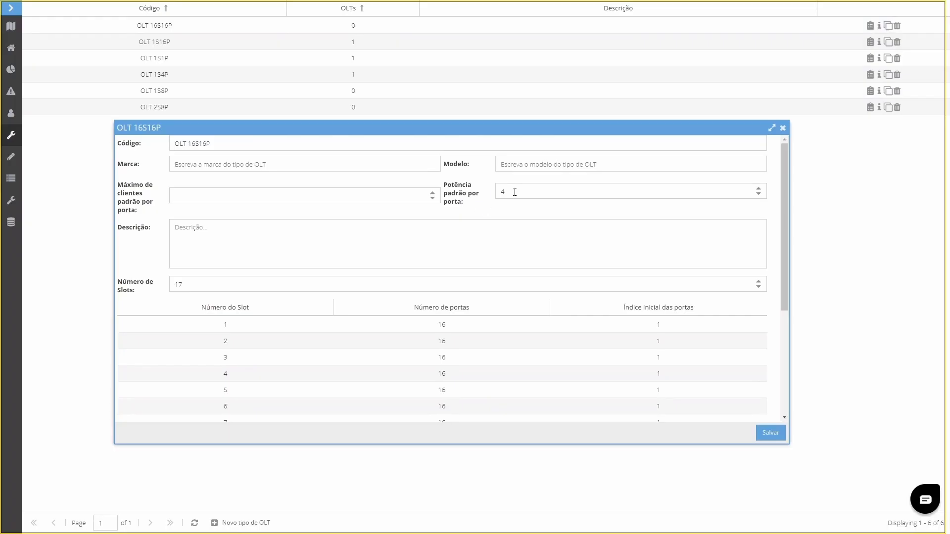
click(514, 192)
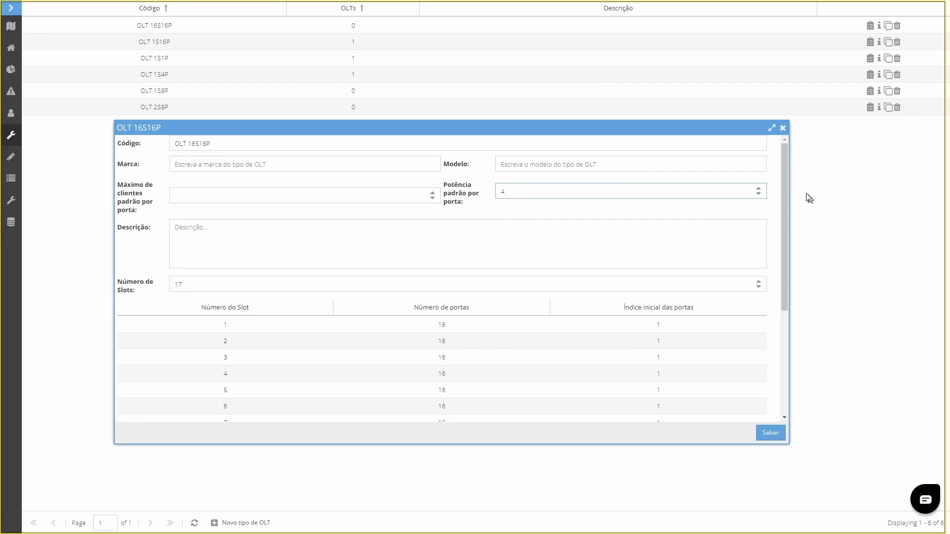
click(783, 128)
- Open a blank new OLT type form to look at its default power per port field, and close it unsaved
click(227, 524)
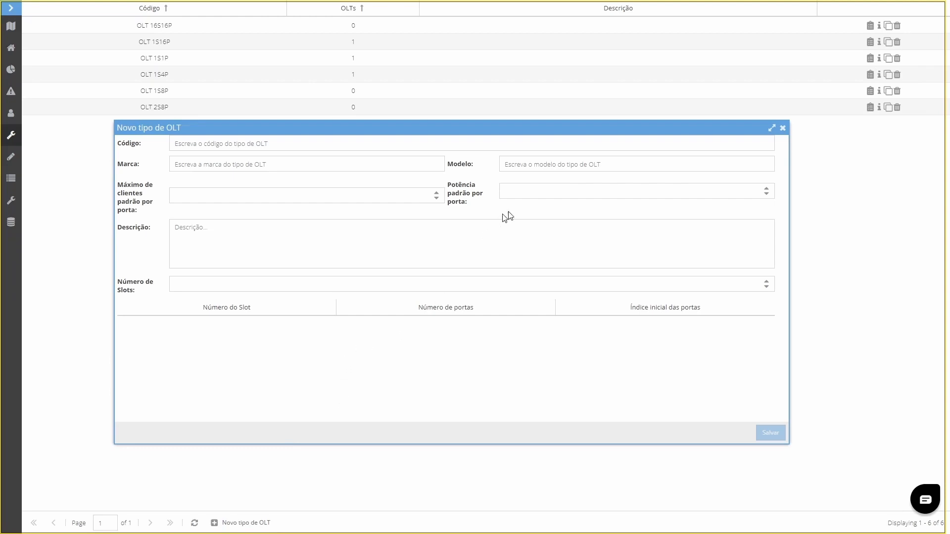
click(534, 191)
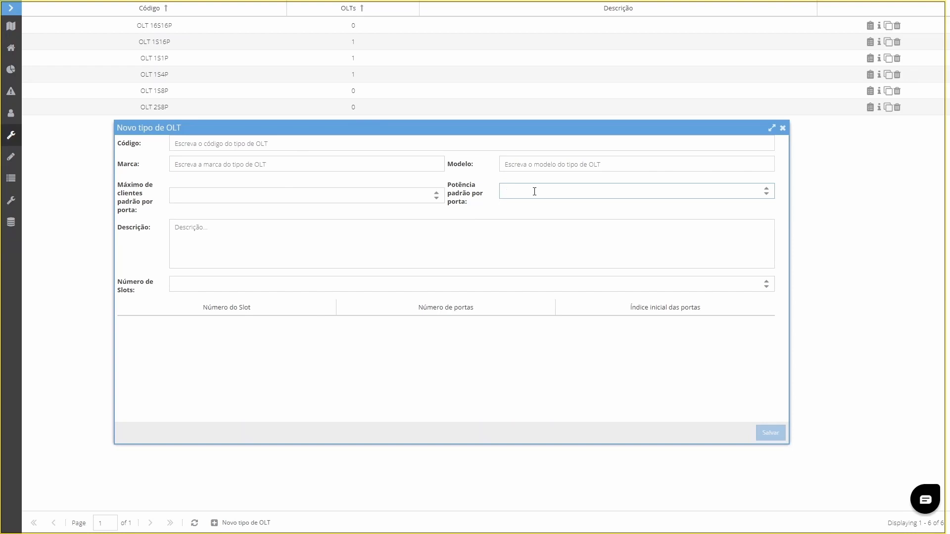
key(Escape)
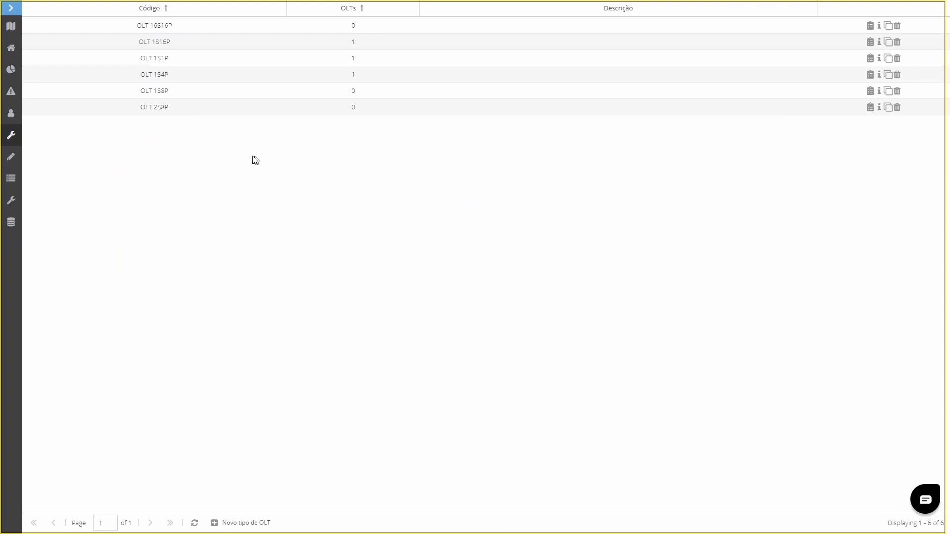
- Open the splitter types and examine the attenuation field of type 01x02 AF and of a blank new splitter type
mouse_move(18, 135)
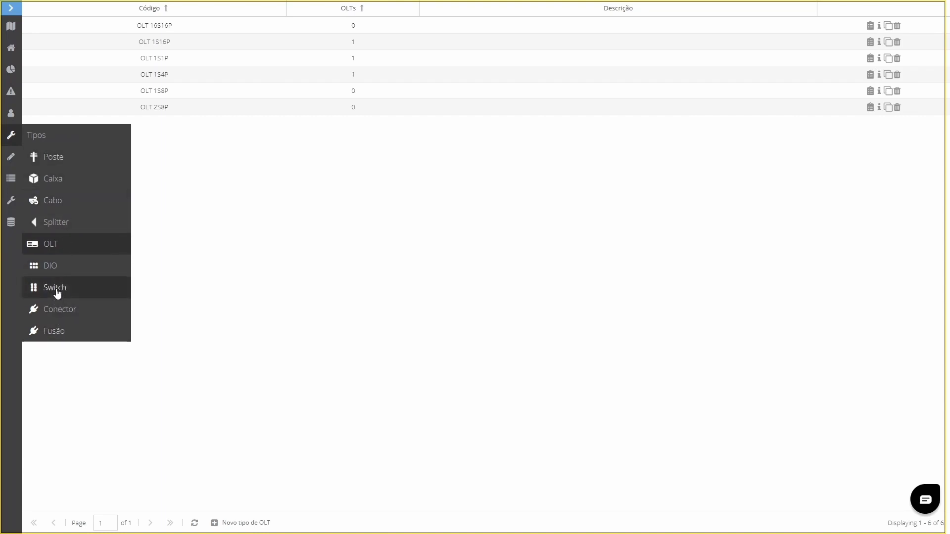
click(84, 219)
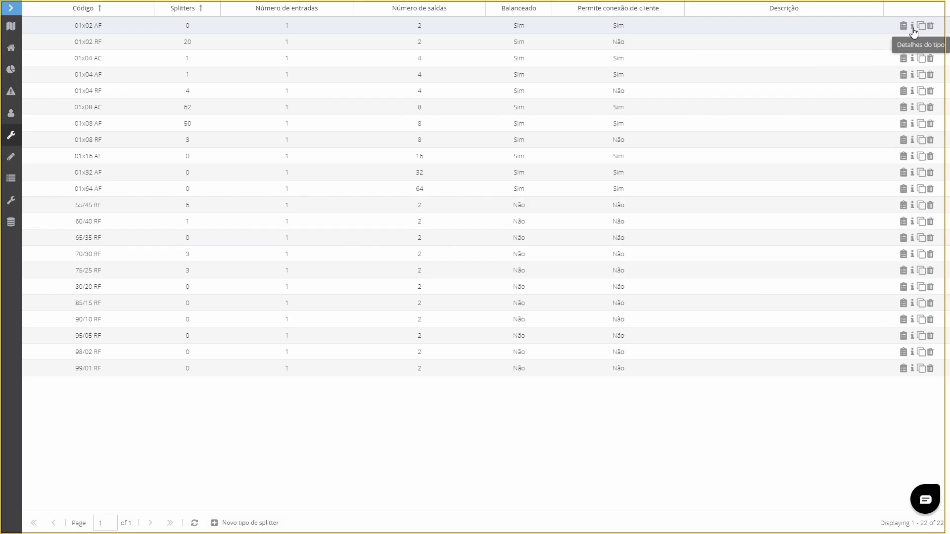
click(903, 25)
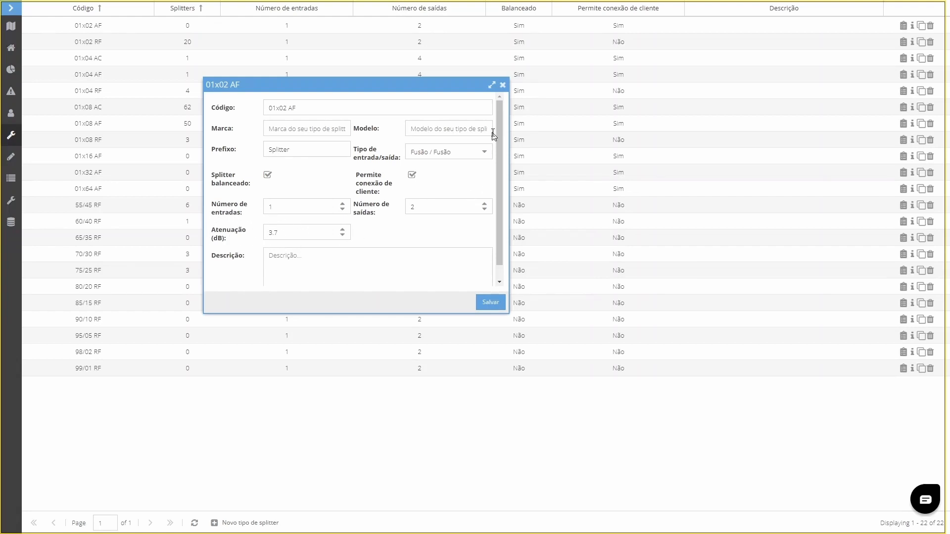
click(503, 86)
click(247, 522)
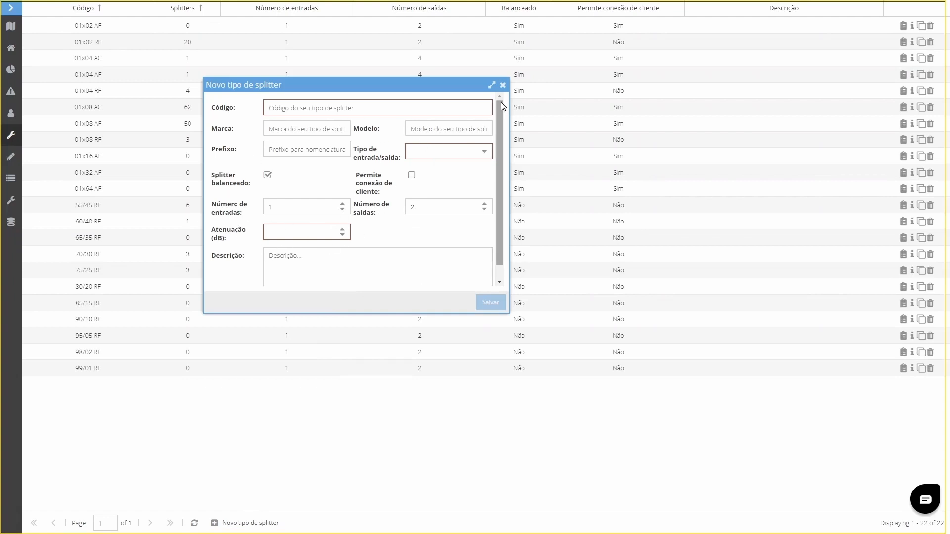
click(503, 85)
- Open the Exemplo project and display the equipment of POP - 1 on its map
click(11, 48)
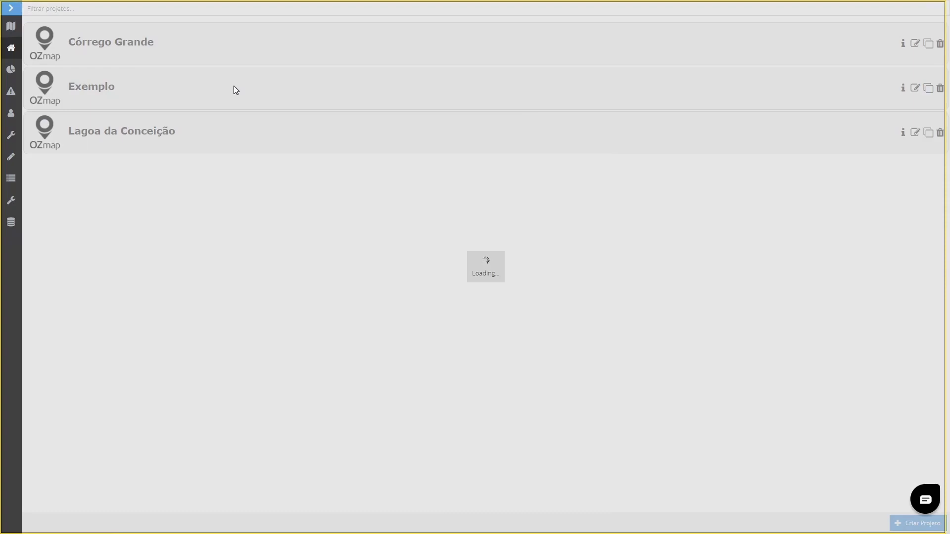
click(236, 90)
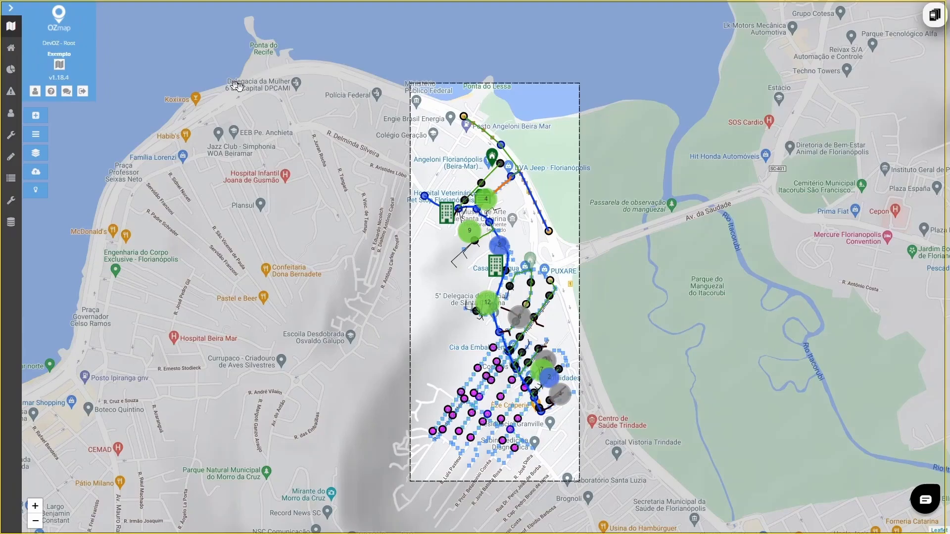
scroll(496, 233, up, 1)
drag(496, 233, 542, 205)
drag(505, 145, 543, 159)
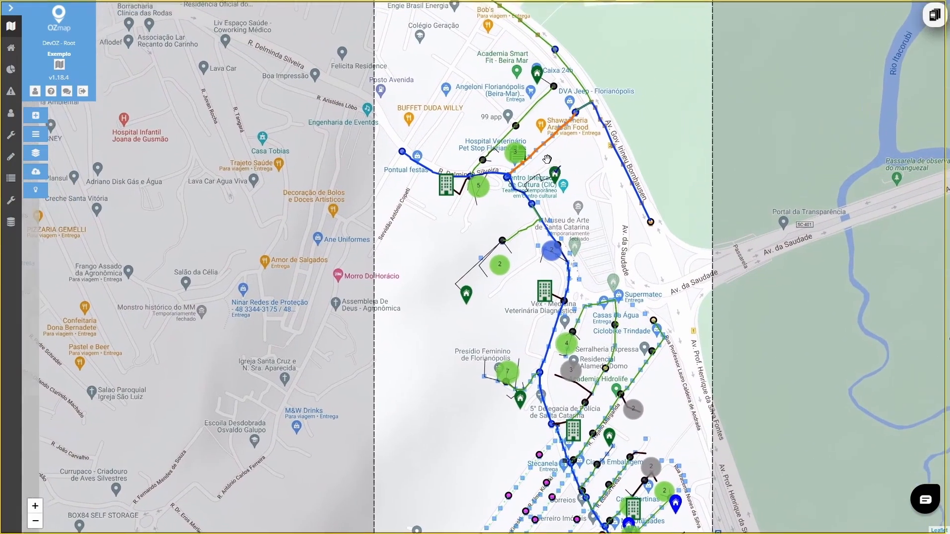
scroll(543, 159, up, 1)
click(505, 161)
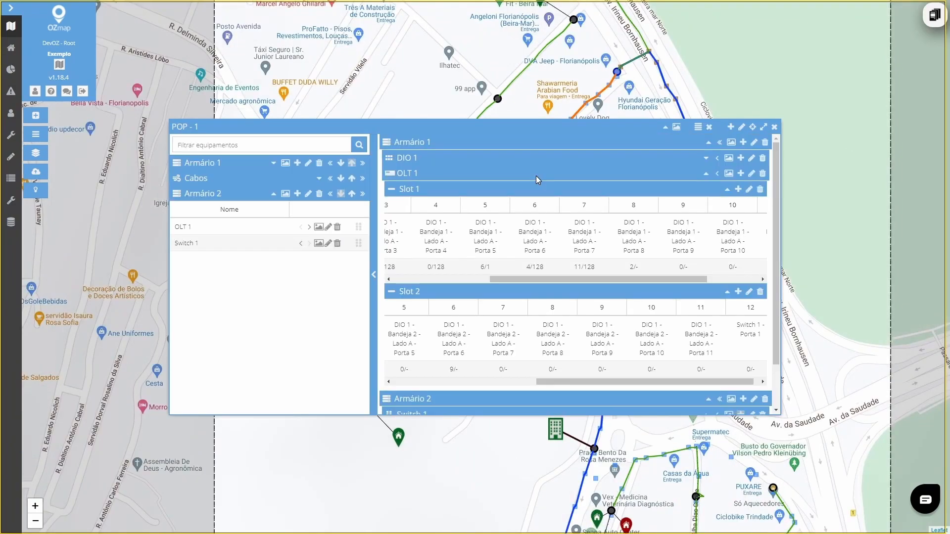
- View the properties of port 1 in Slot 1 of OLT 1, including its power, and close them
drag(544, 279, 447, 283)
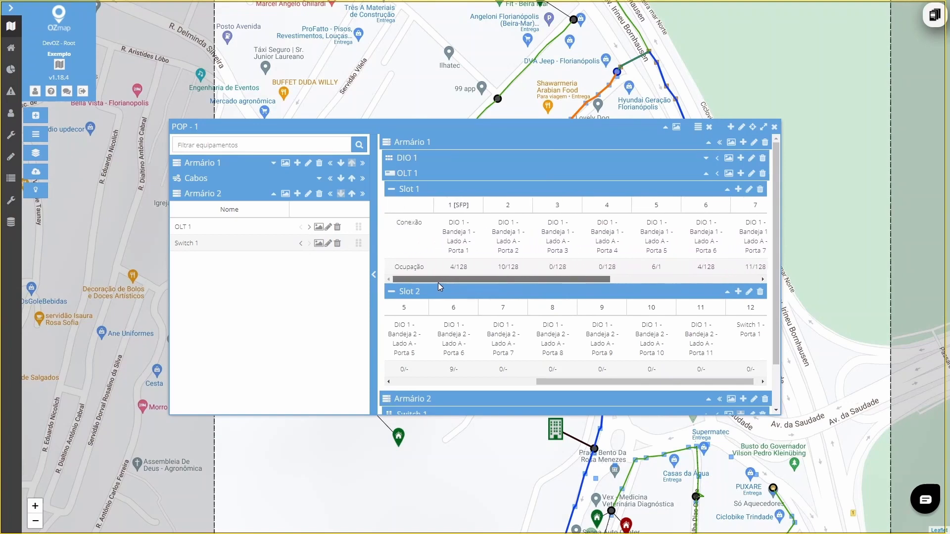
click(472, 252)
click(502, 289)
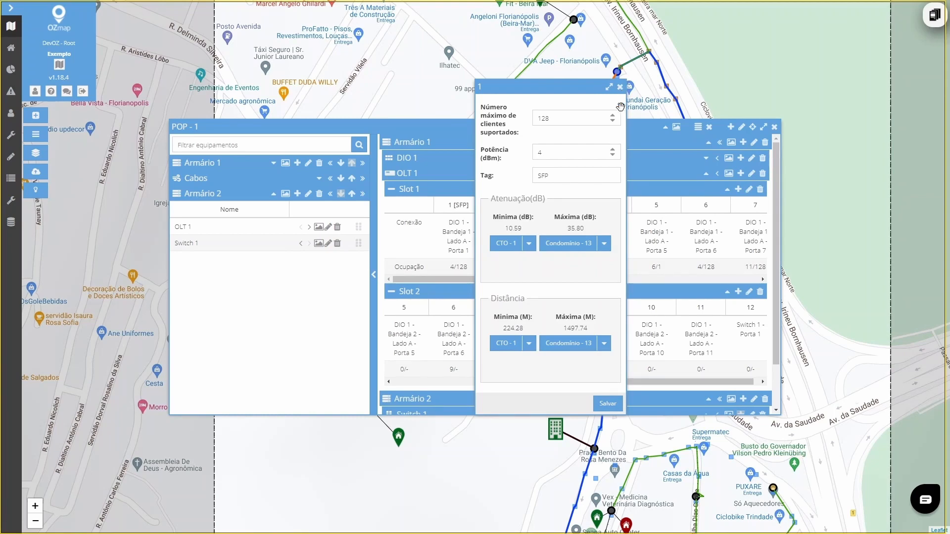
click(620, 87)
- Check the power in the properties of port 3 in OLT 1's Slot 1, and close POP - 1
mouse_move(504, 280)
mouse_down()
mouse_move(514, 281)
mouse_move(506, 281)
mouse_up()
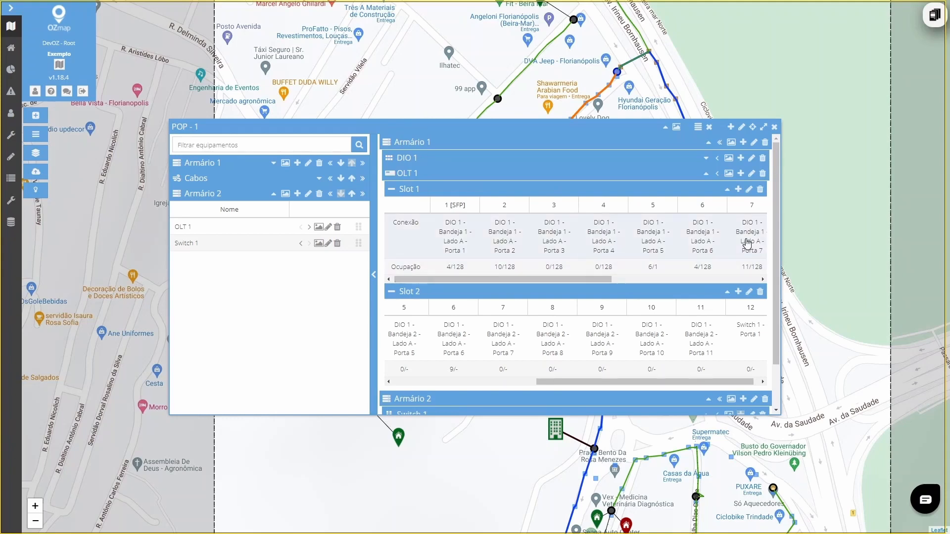
click(552, 237)
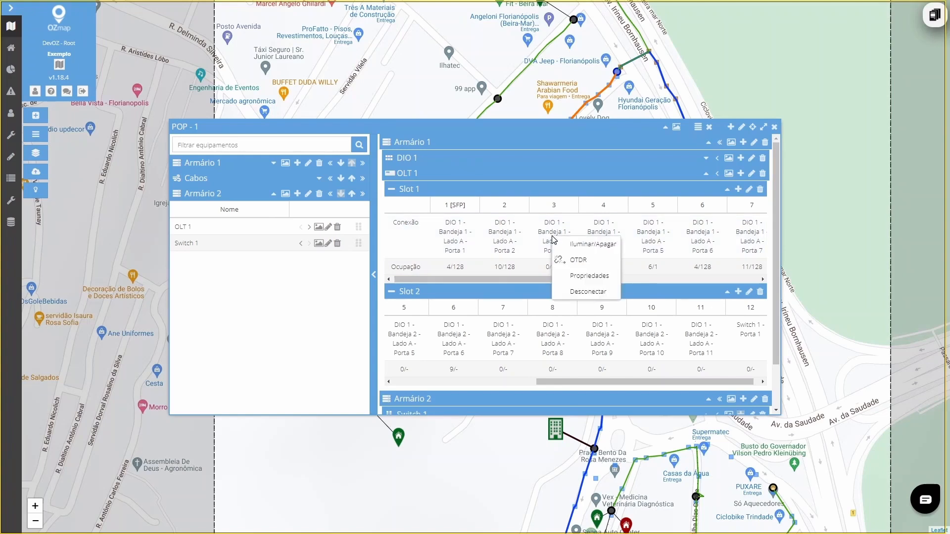
click(581, 271)
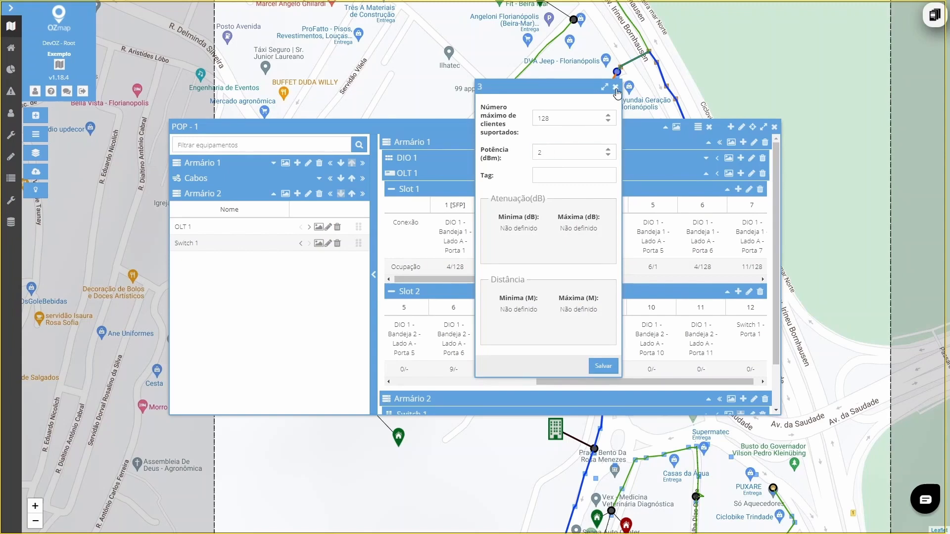
click(616, 87)
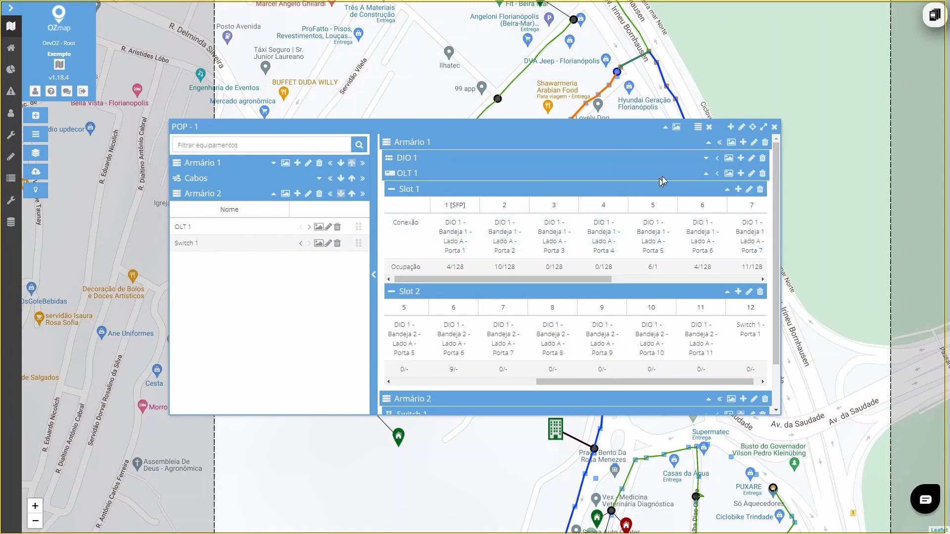
click(774, 127)
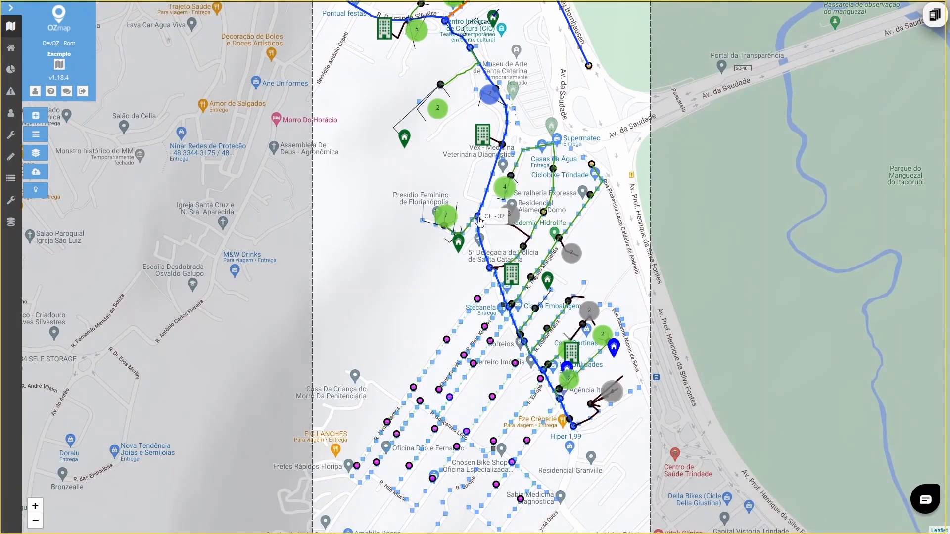
- Open the splice box CE - 32 and read the power on the fibres entering and leaving Splitter 2
click(478, 218)
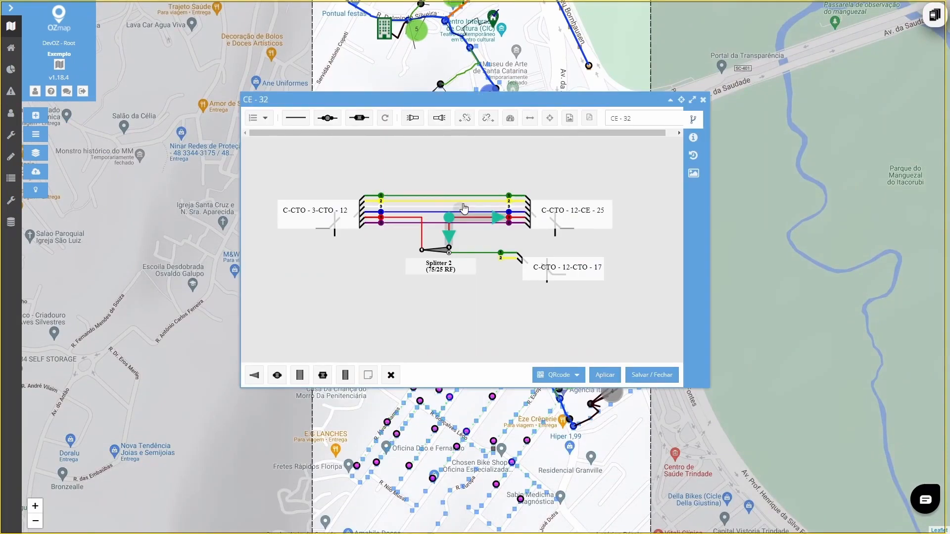
mouse_move(435, 194)
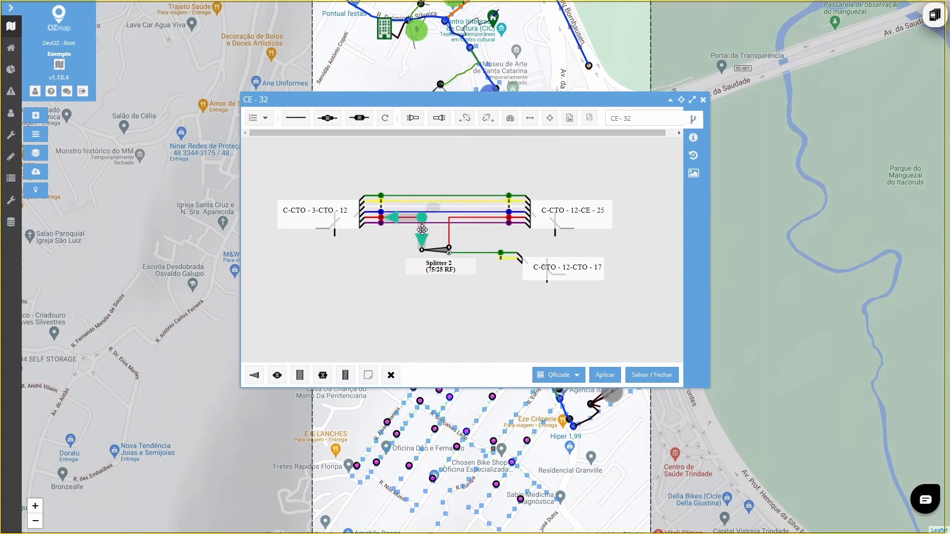
mouse_move(422, 229)
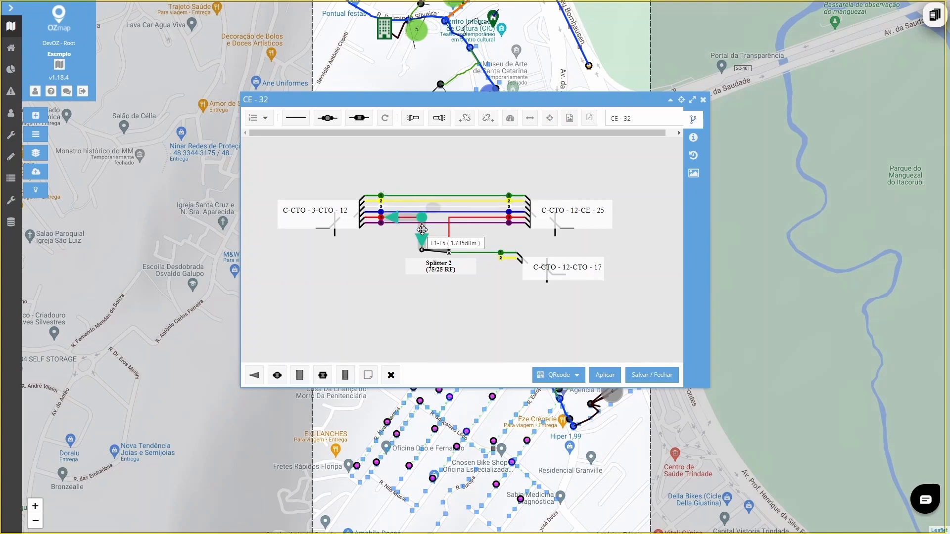
mouse_move(483, 252)
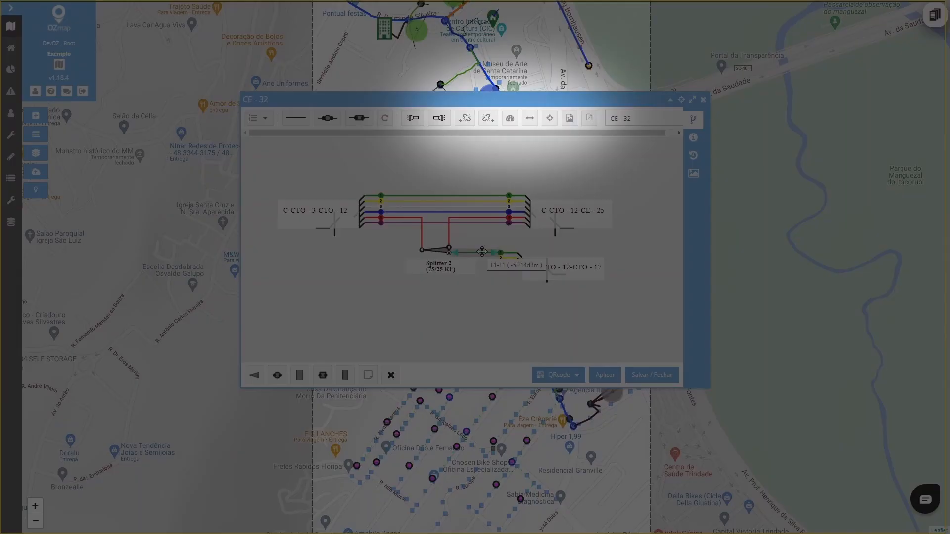
- Run the power budget on Splitter 2, review its arrival and output power, and close the report
click(509, 123)
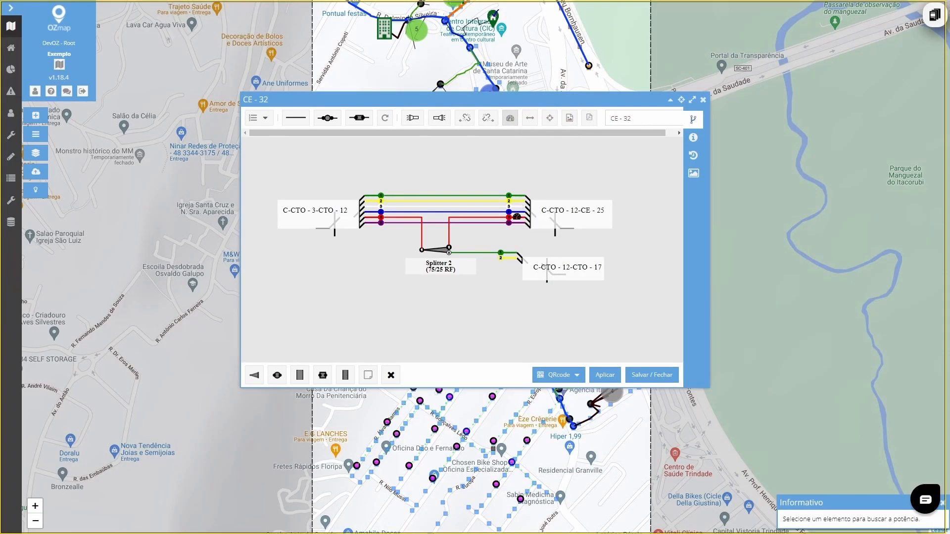
click(440, 249)
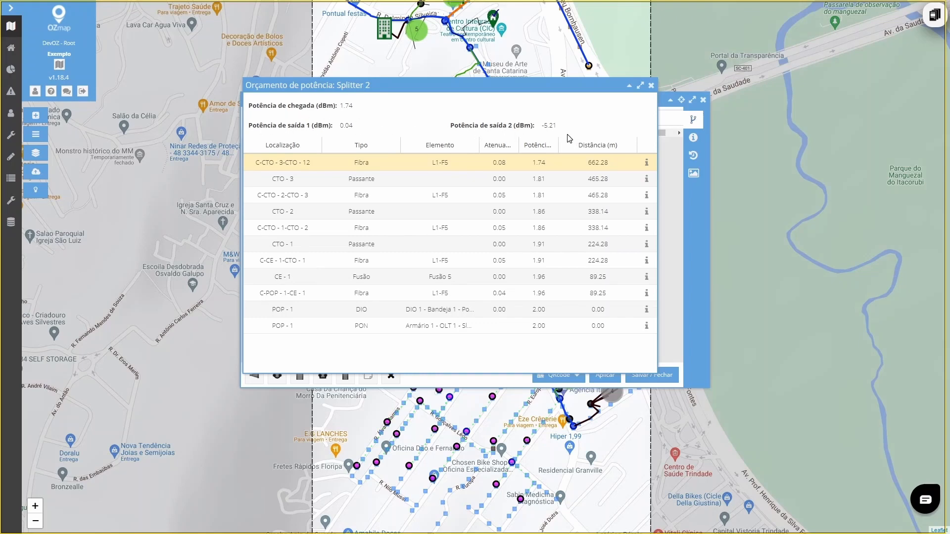
click(651, 86)
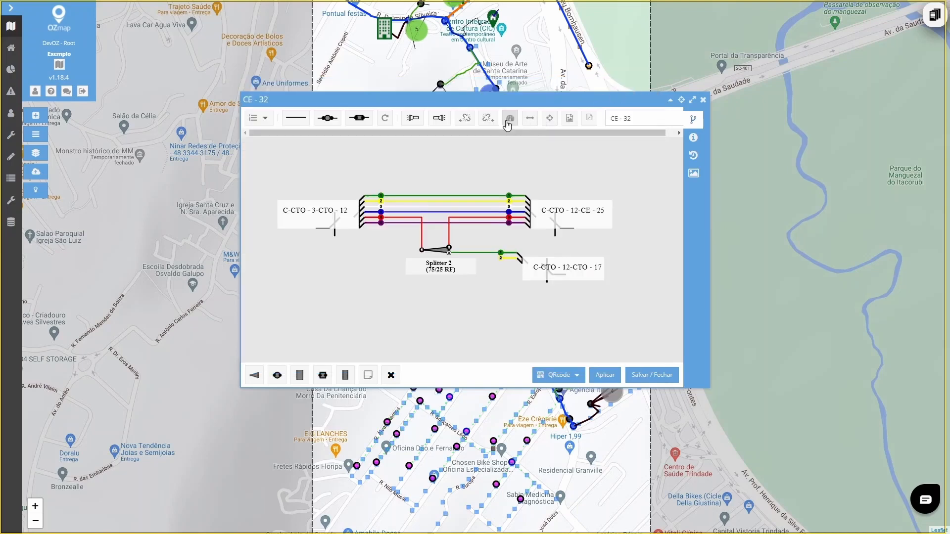
- In Splitter 2's port configuration, set port 1's installation power to 4 dBm and its current power to 3 dBm, and save
right_click(437, 250)
click(450, 257)
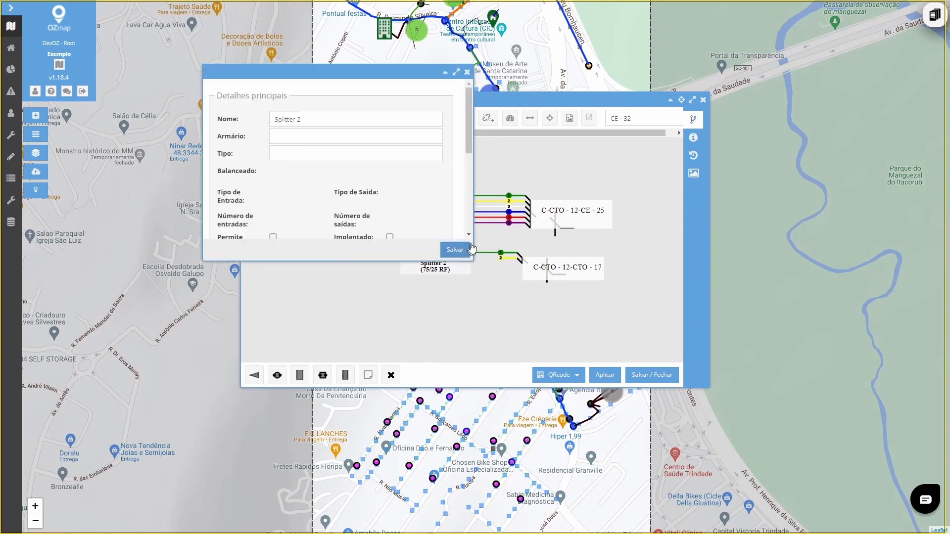
drag(465, 130, 461, 214)
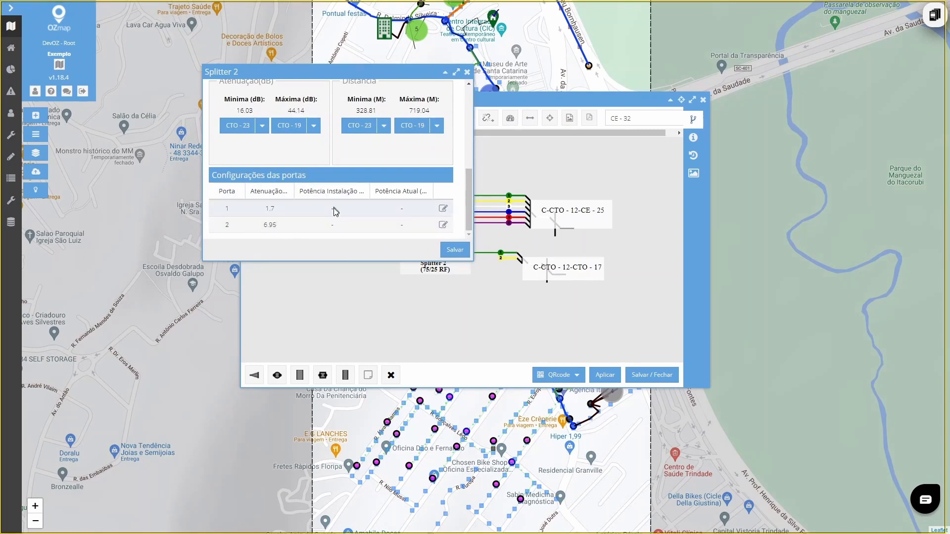
click(443, 211)
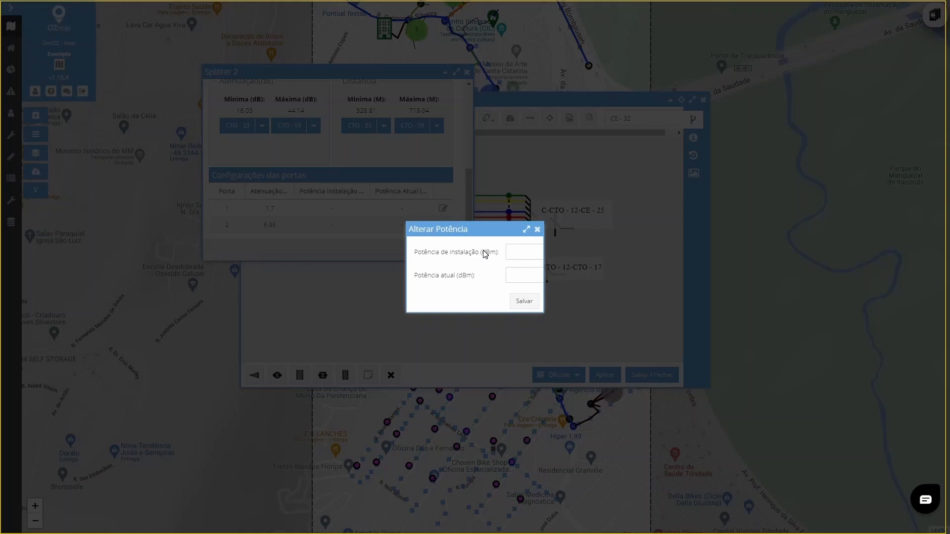
click(516, 274)
click(521, 253)
text(4)
click(513, 276)
text(3)
click(525, 300)
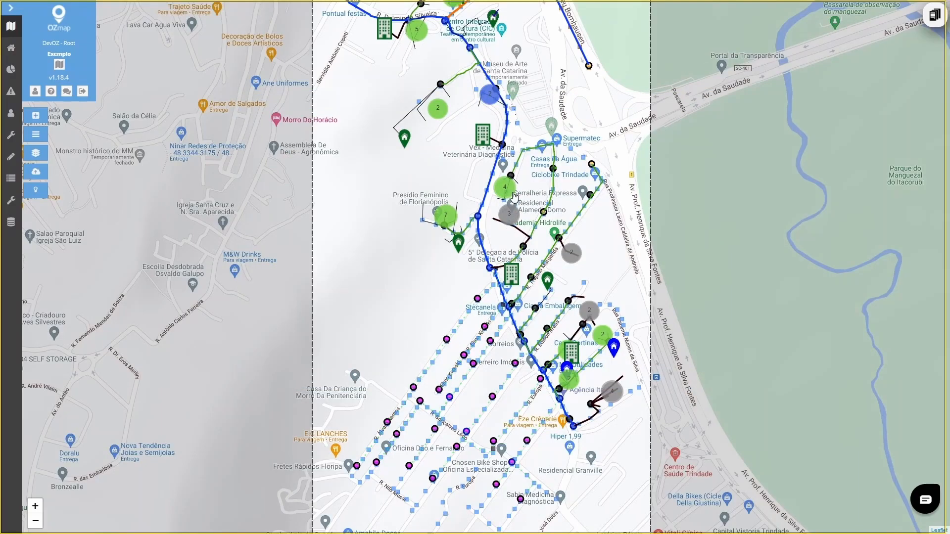
- Open the customer property connected to CTO - 39 and enter -20 dBm as its read power in the network details
click(547, 280)
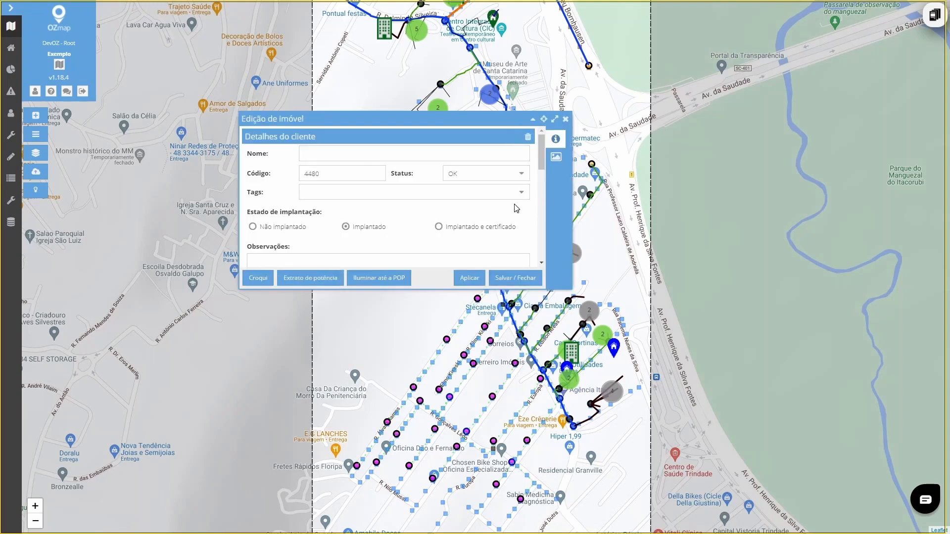
drag(540, 153, 542, 213)
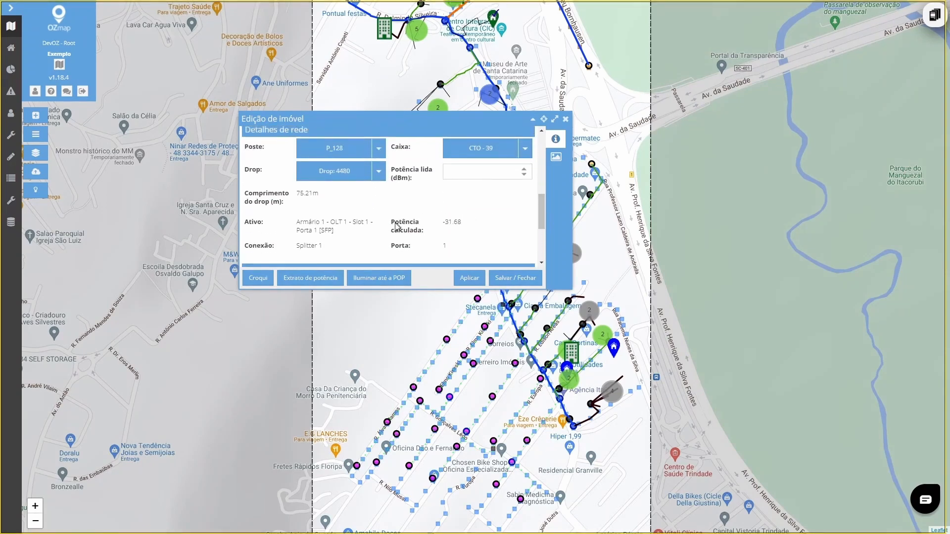
click(462, 175)
text(-20)
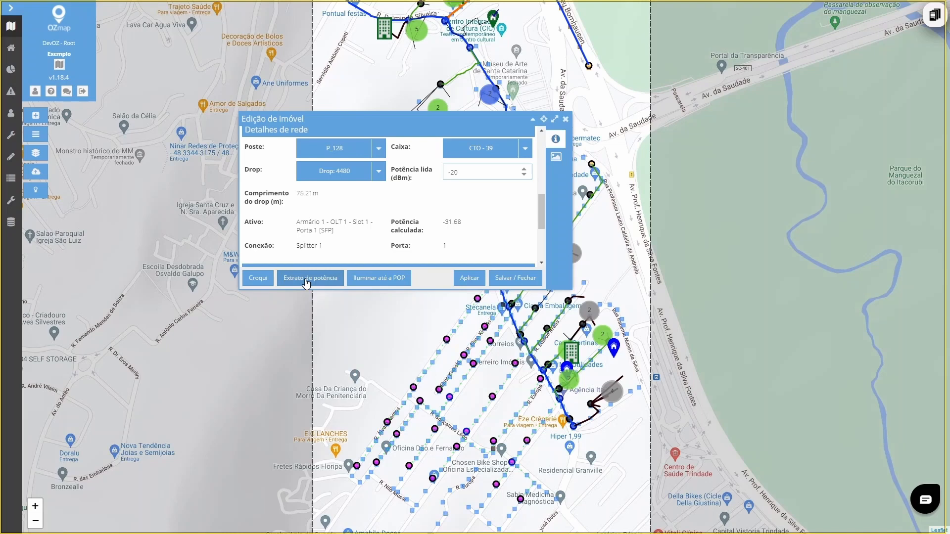
- Run the property's power statement, review attenuation and power along the route back to POP - 1, and close the report and property without saving
click(308, 279)
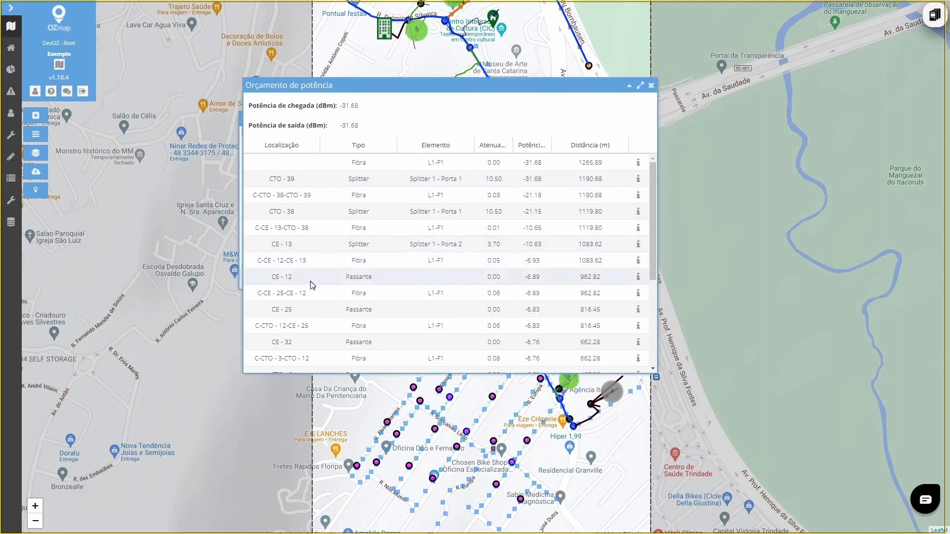
scroll(311, 277, down, 2)
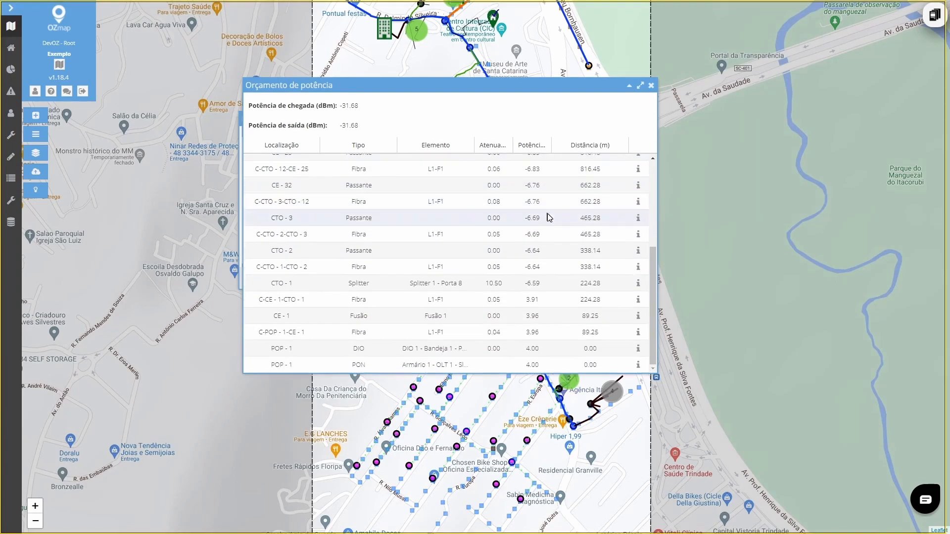
scroll(547, 213, down, 2)
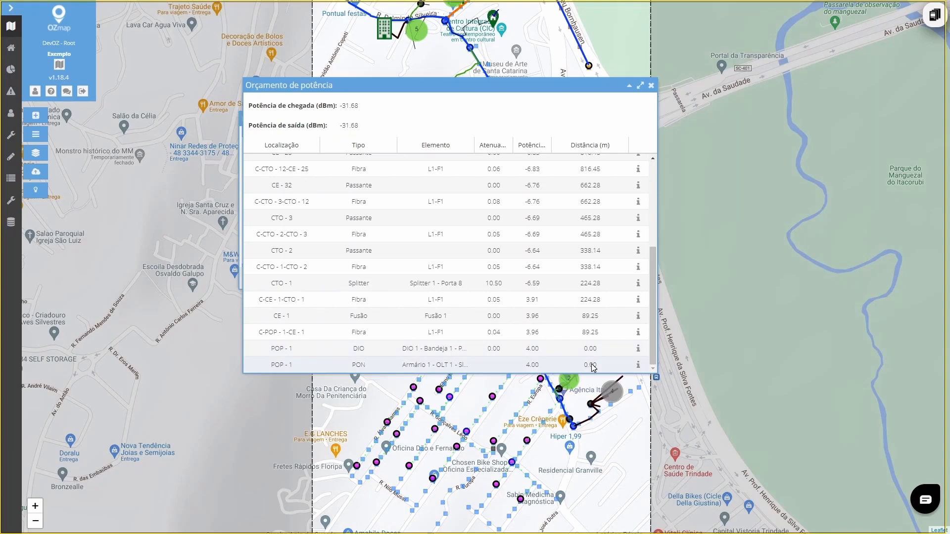
scroll(589, 341, up, 6)
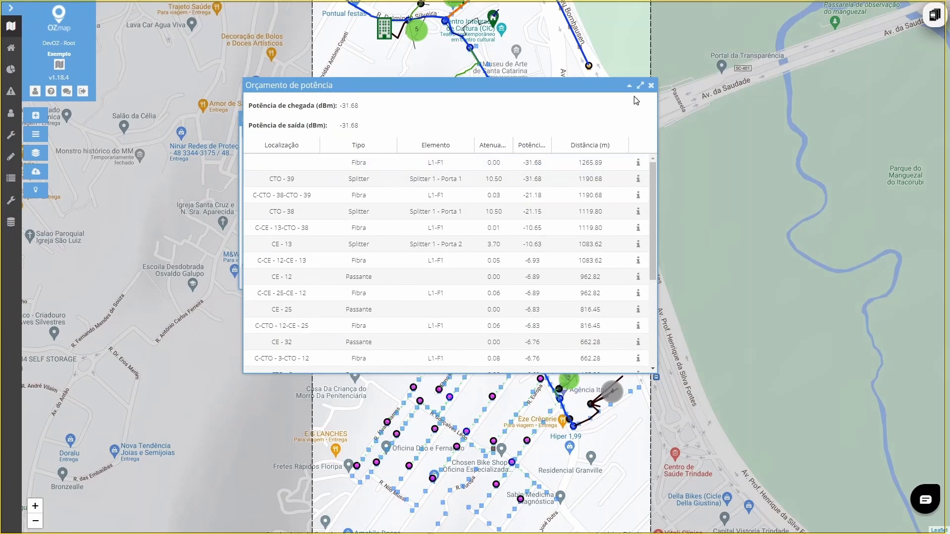
click(651, 85)
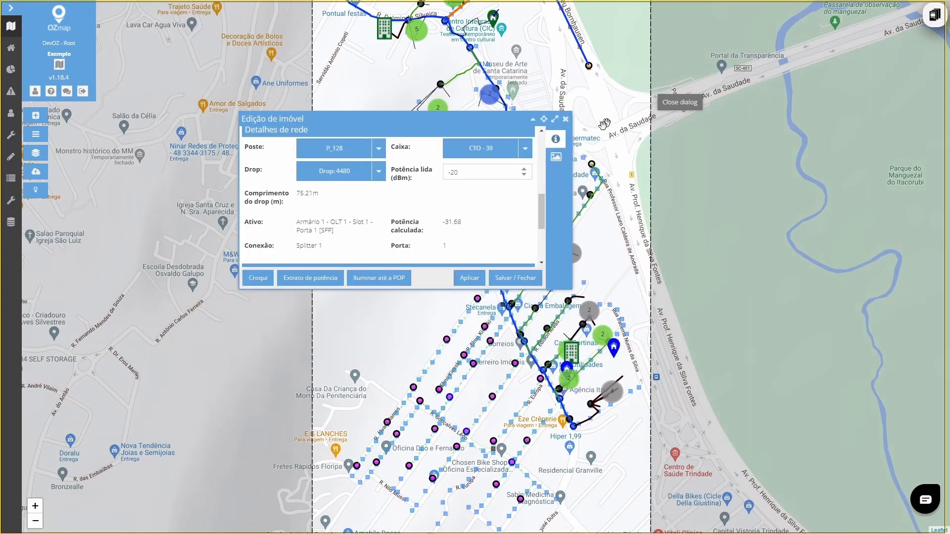
click(567, 119)
scroll(568, 190, down, 4)
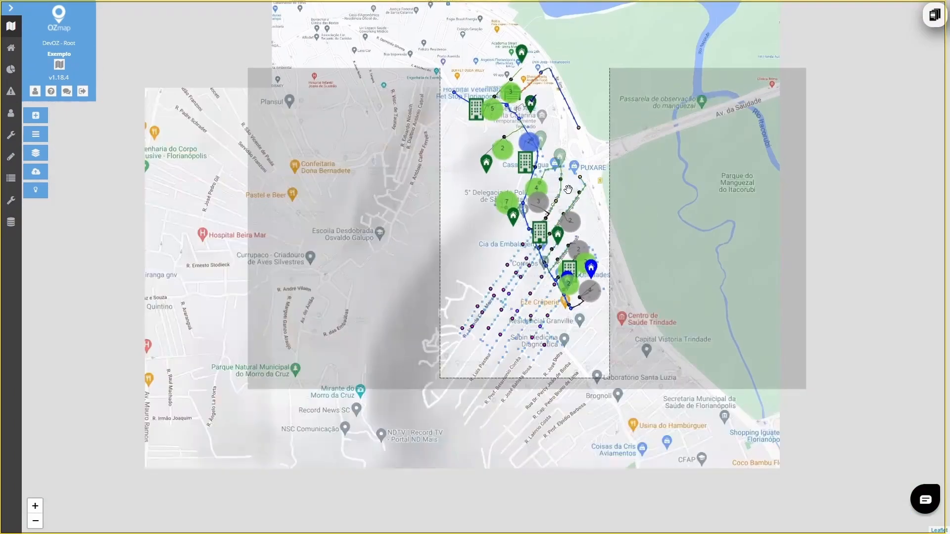